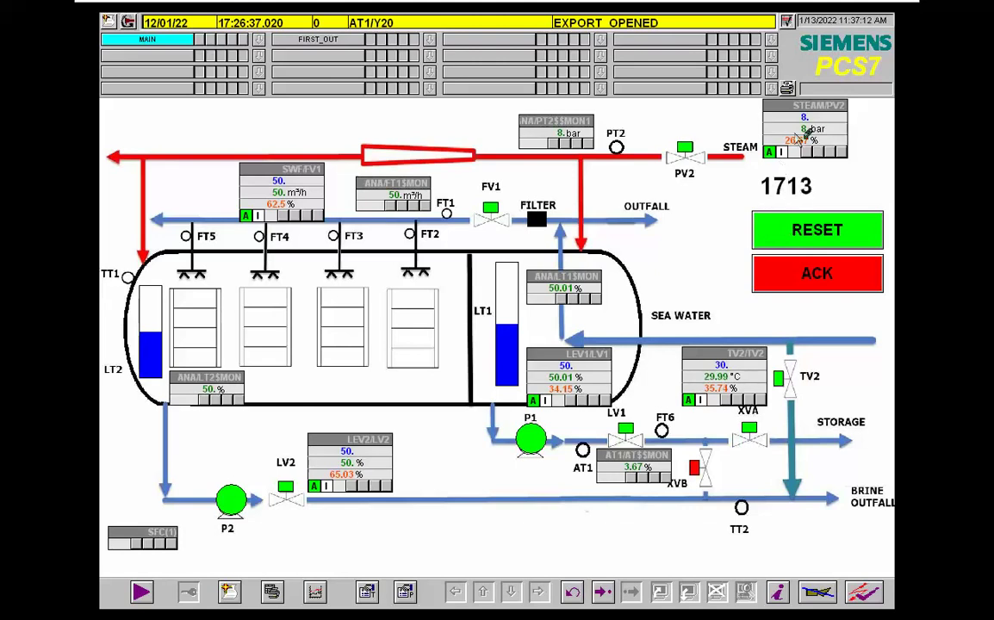
# Check the alarm limits of the PT2 pressure monitor, and set the STEAM/PV2 controller's setpoint to 15 bar.
pyautogui.click(583, 127)
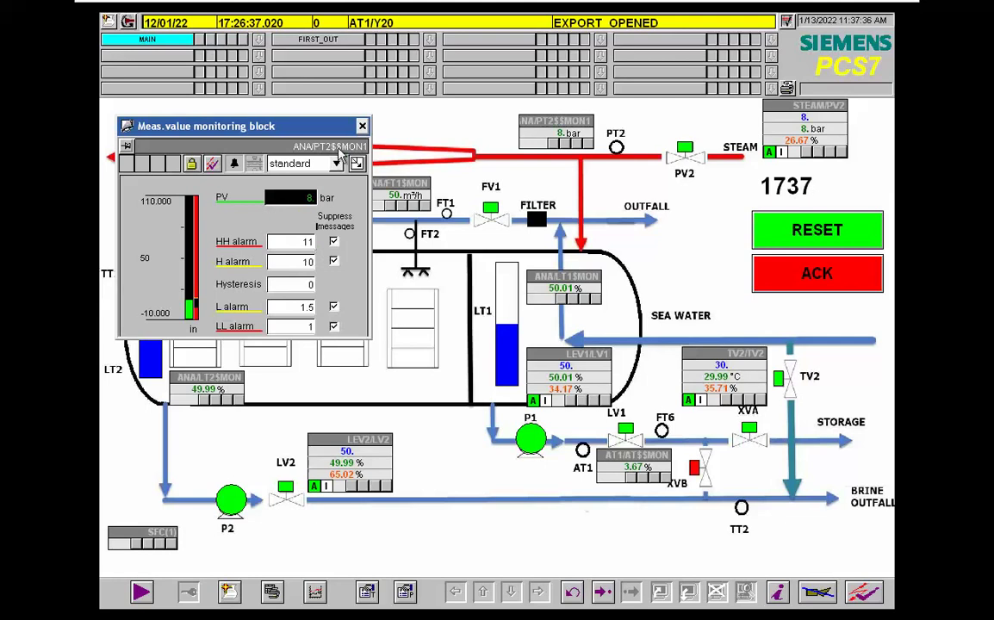
pyautogui.click(362, 127)
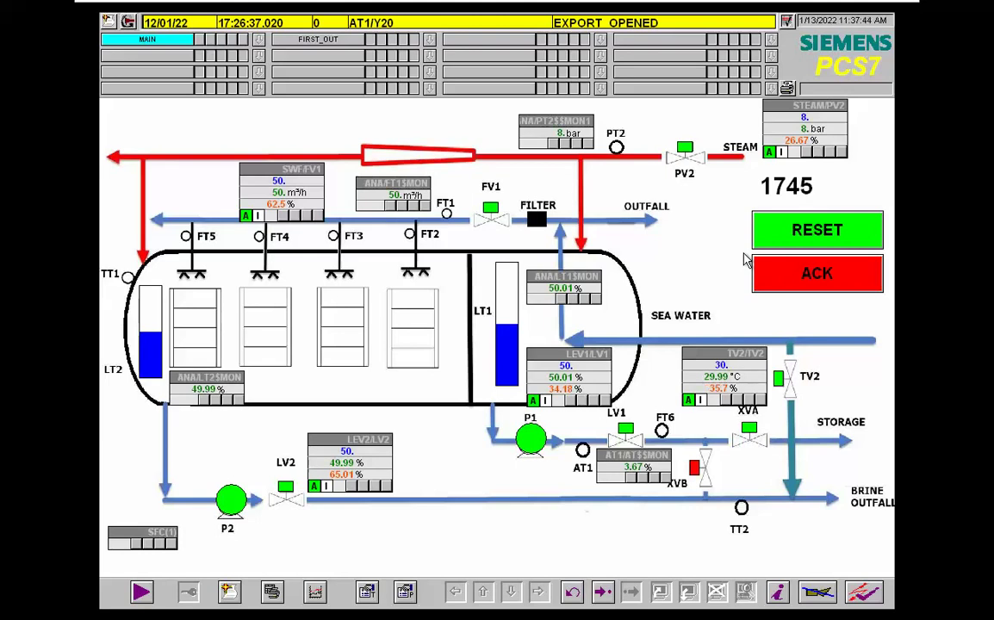
pyautogui.click(794, 131)
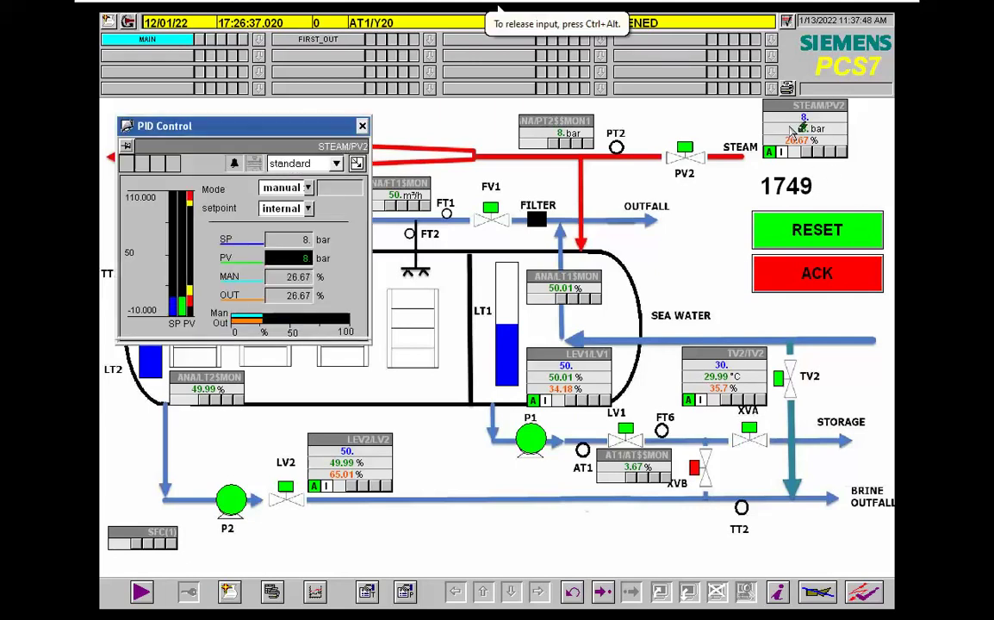
pyautogui.moveTo(332, 128); pyautogui.dragTo(457, 241)
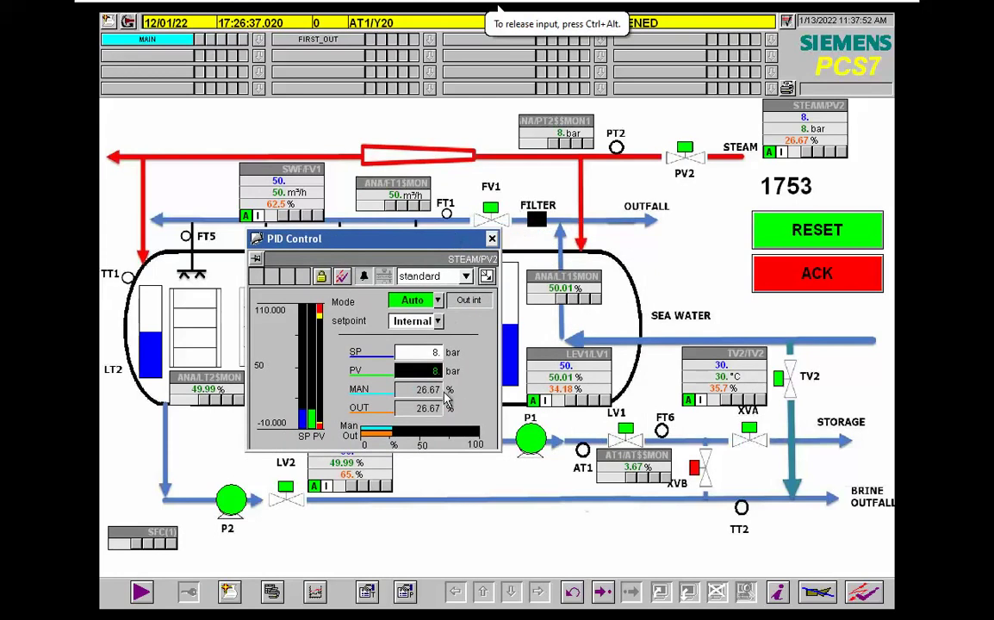
pyautogui.click(427, 354)
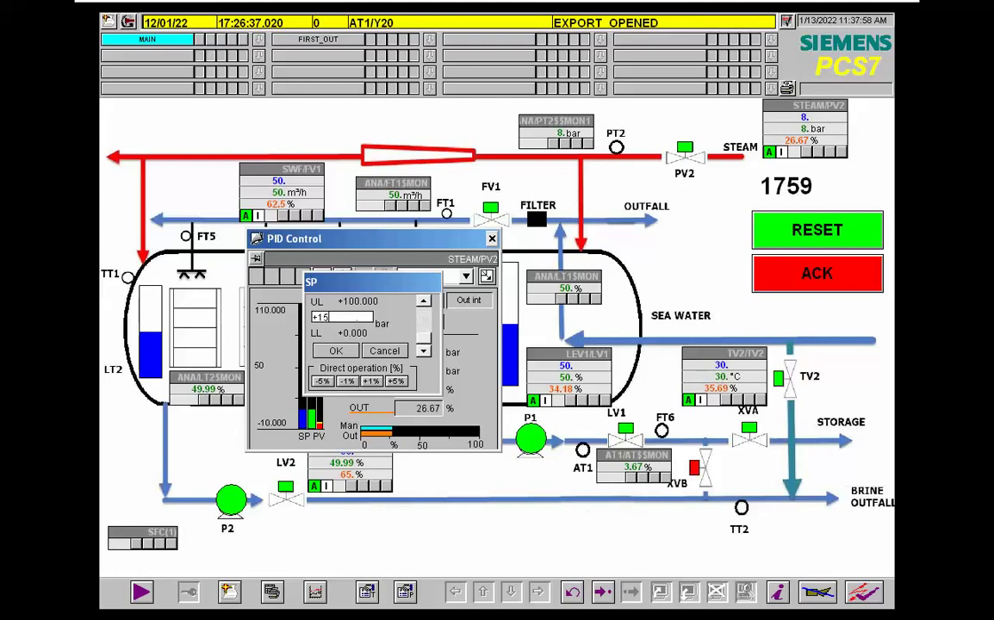
pyautogui.write('5')
pyautogui.press('Return')
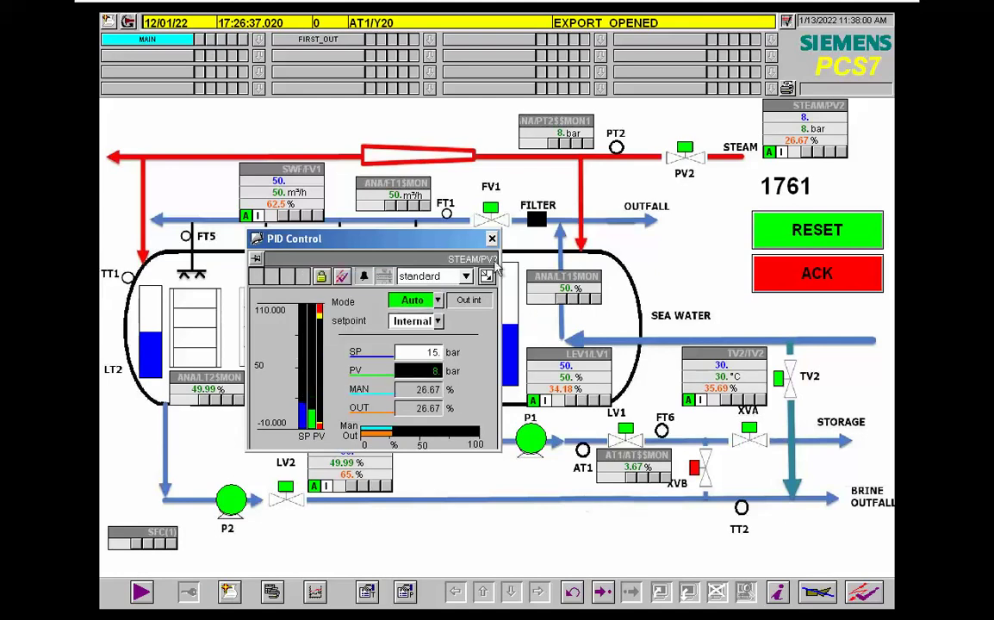
pyautogui.click(491, 238)
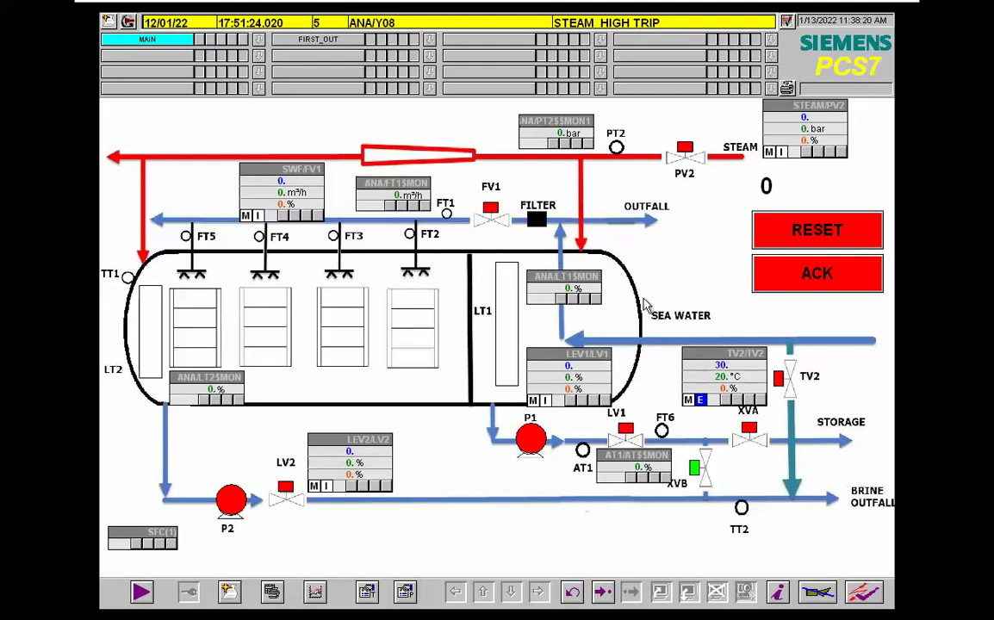
# Select the FIRST TRIP: STEAM HIGH TRIP entry in the alarm list and acknowledge the listed alarms.
pyautogui.click(108, 20)
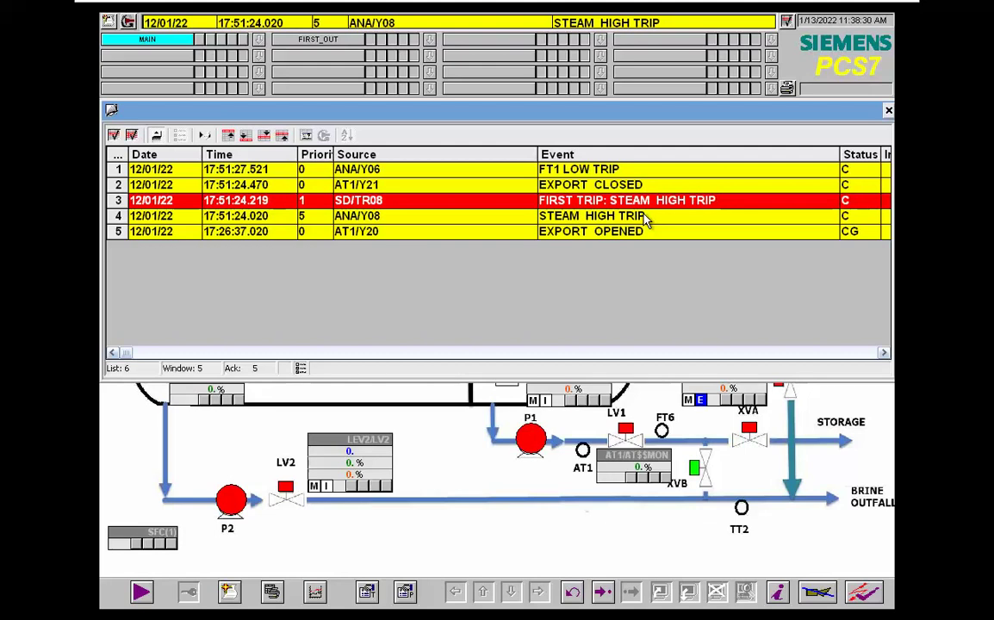
pyautogui.click(506, 203)
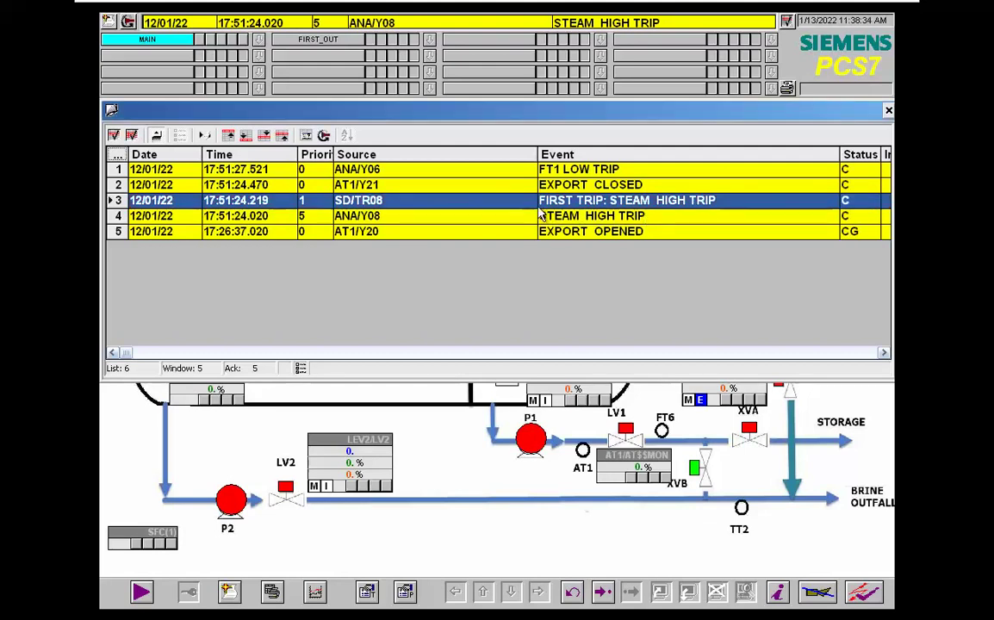
pyautogui.click(134, 136)
pyautogui.click(889, 112)
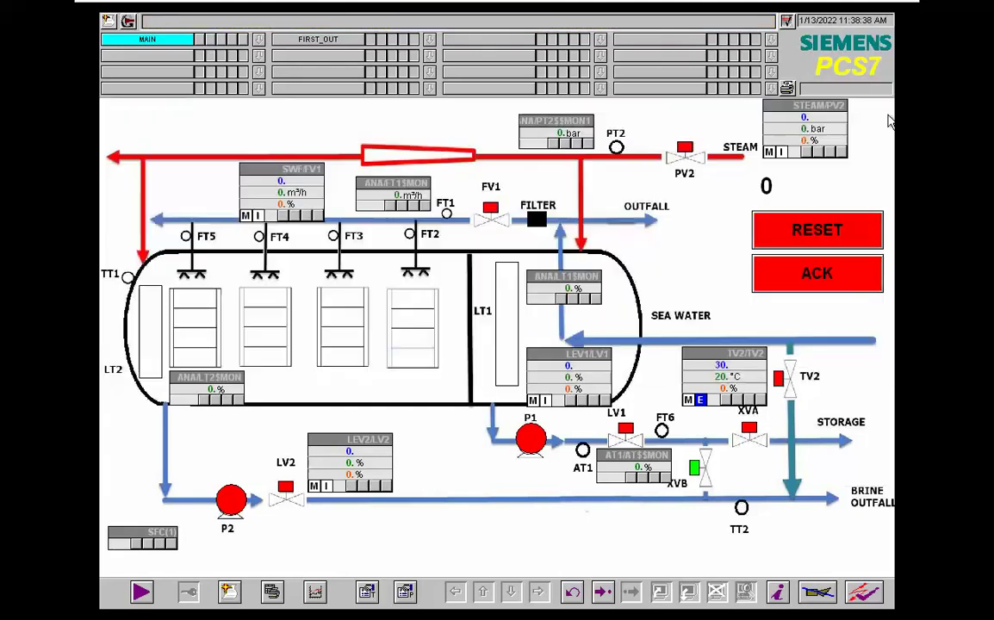
# Acknowledge and reset the plant trip to restart the start-up sequence.
pyautogui.click(839, 274)
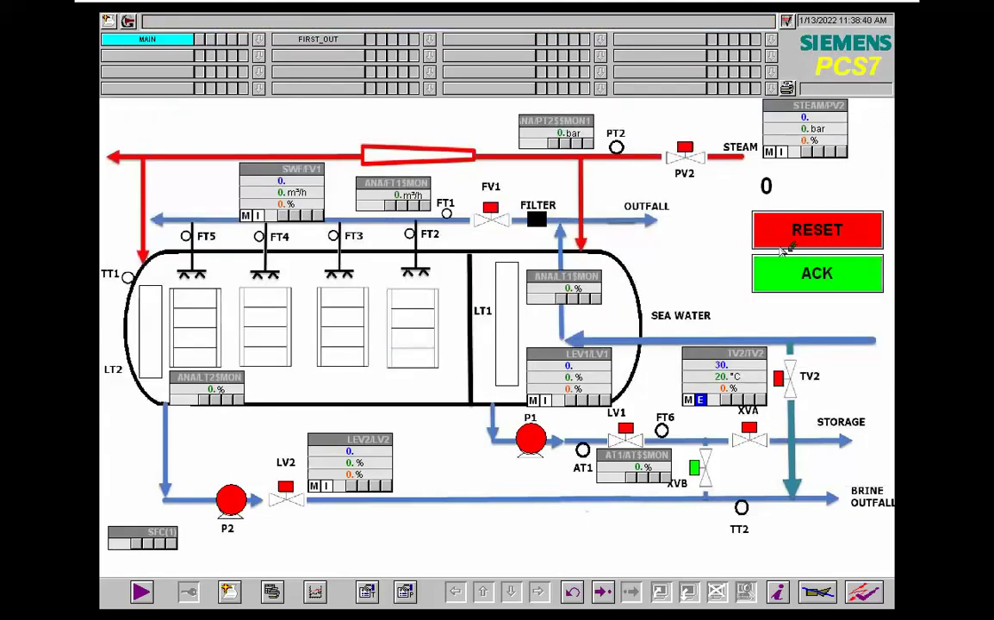
pyautogui.click(848, 288)
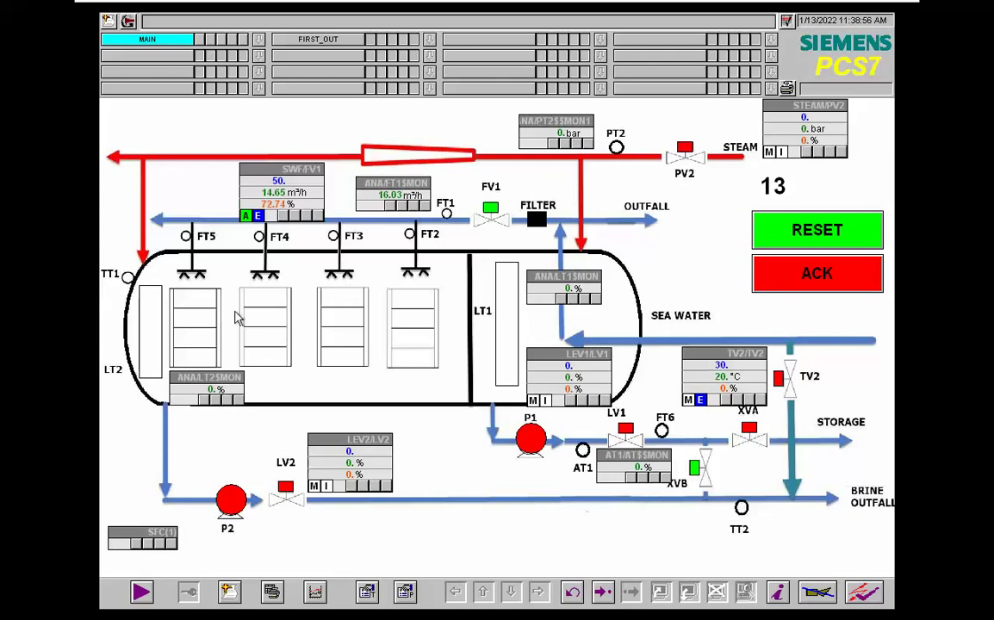
# Examine the steps of the SFC(1) RUN sequence from START through void2.
pyautogui.click(153, 536)
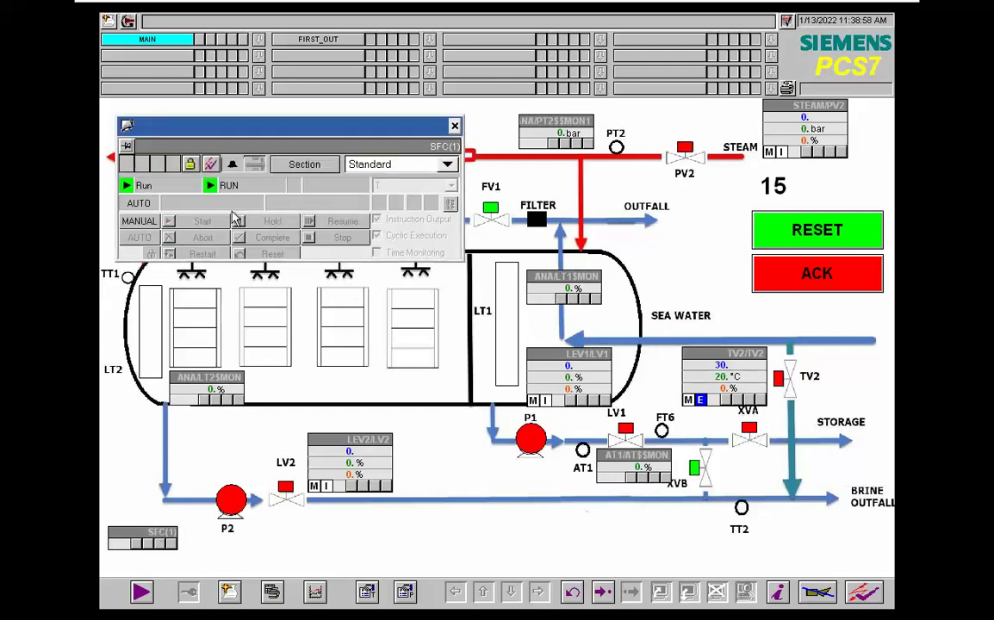
pyautogui.click(294, 166)
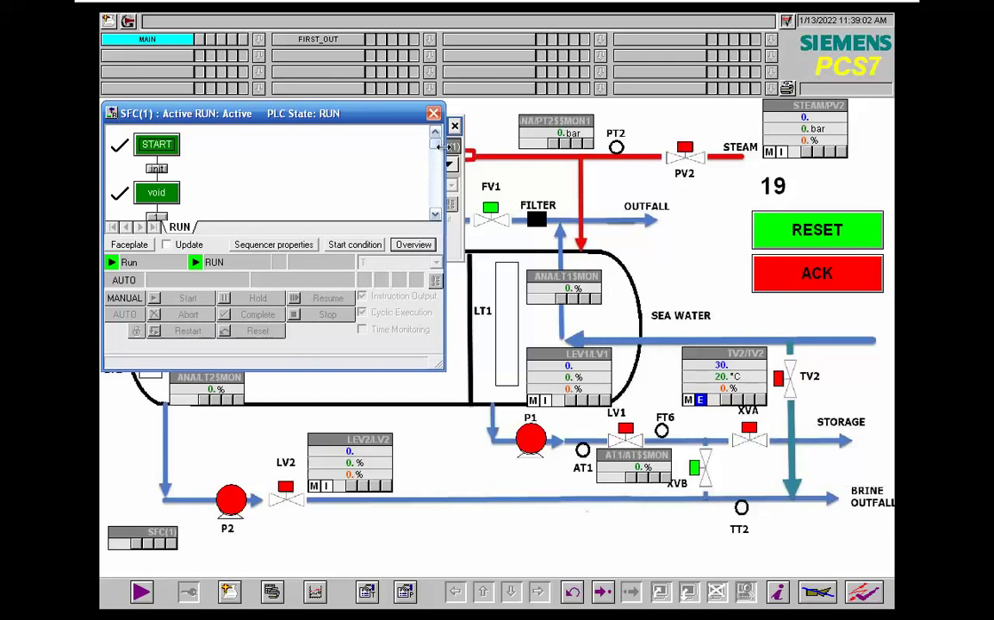
pyautogui.moveTo(437, 146); pyautogui.dragTo(437, 164)
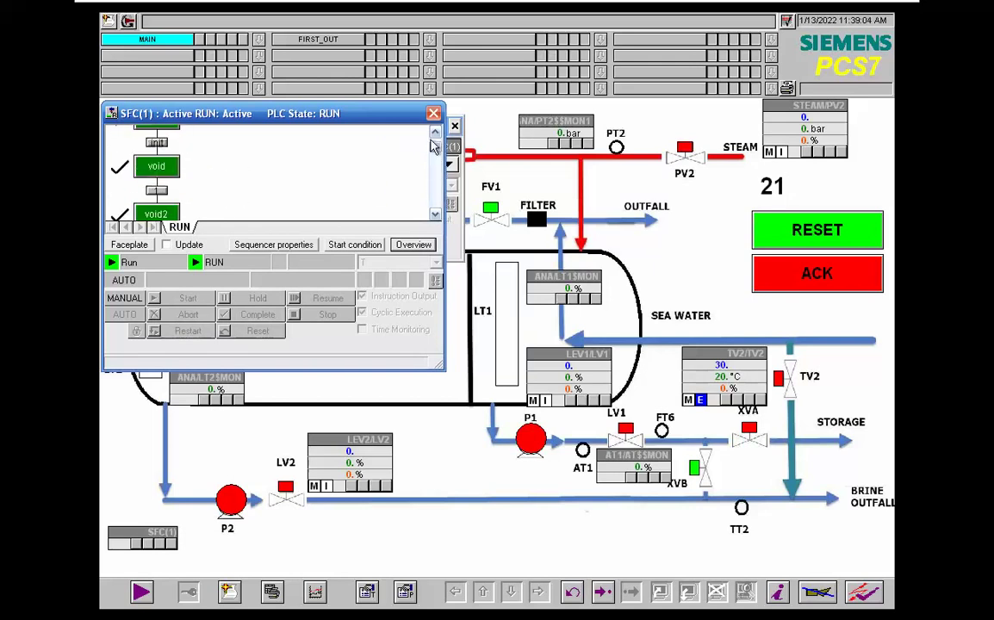
pyautogui.click(433, 112)
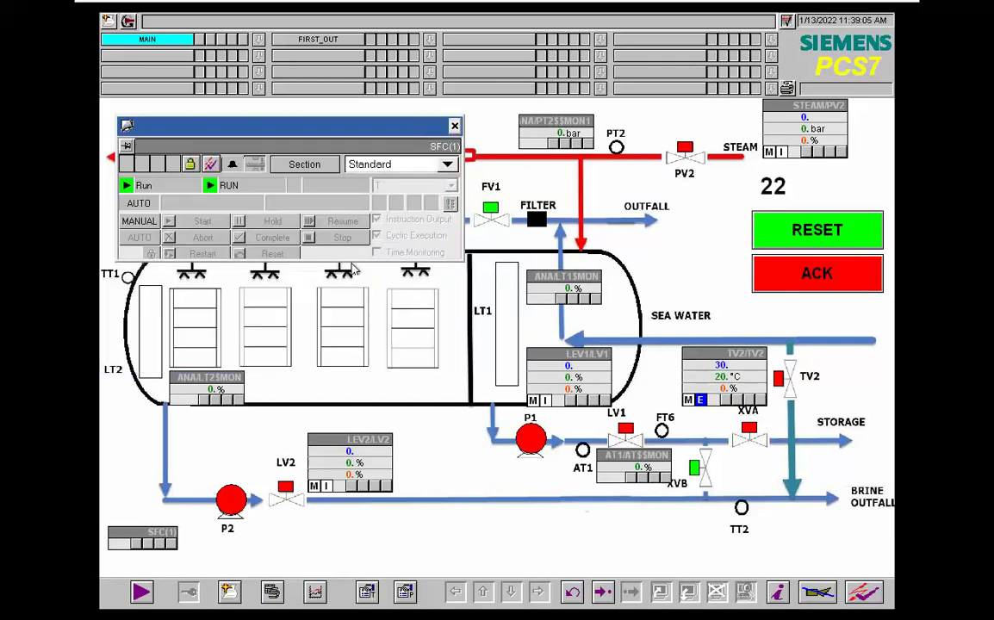
pyautogui.click(454, 126)
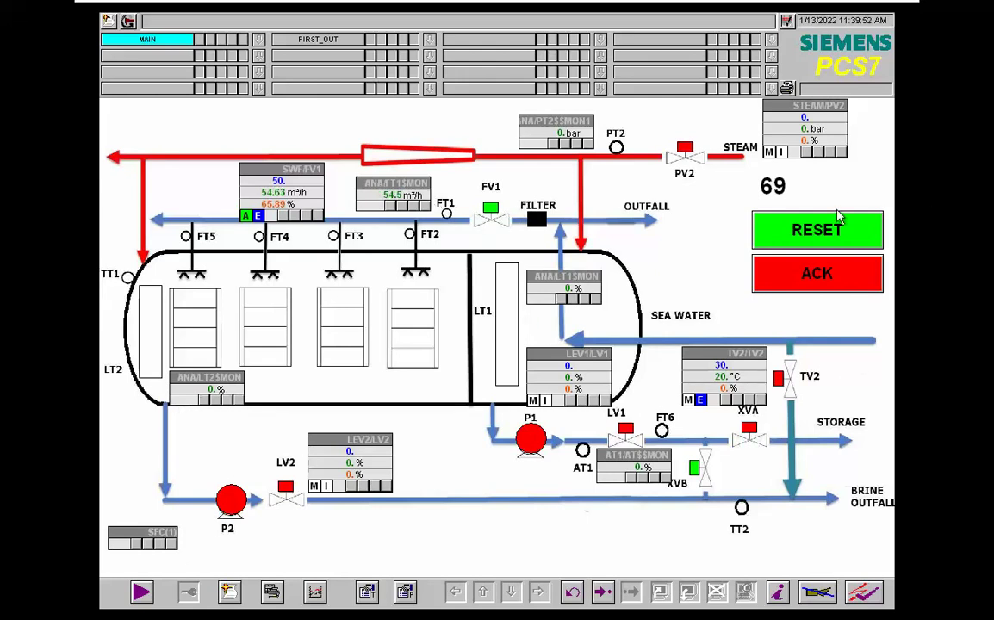
pyautogui.click(779, 229)
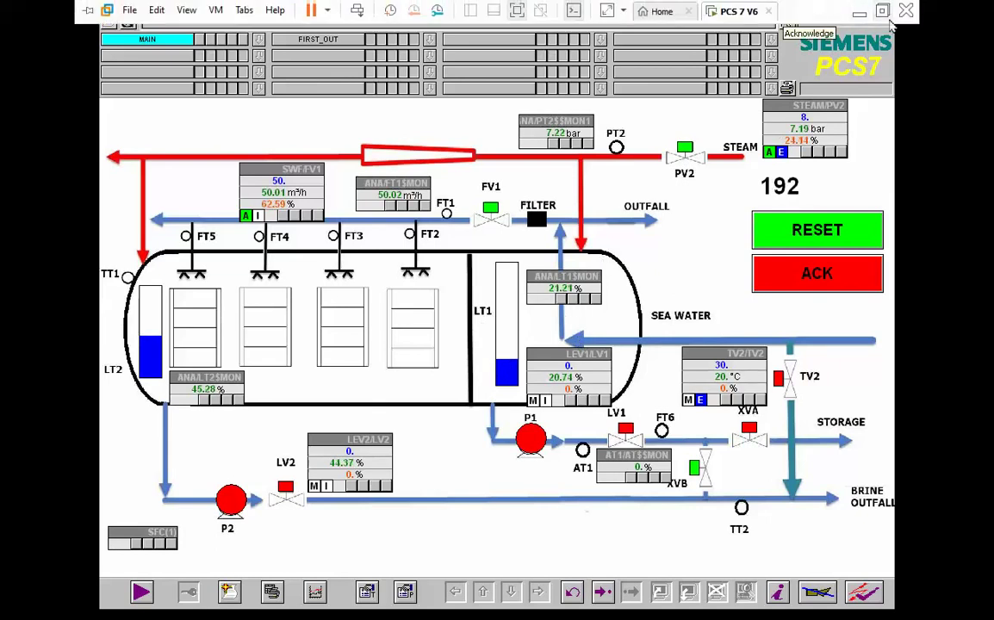
pyautogui.click(874, 10)
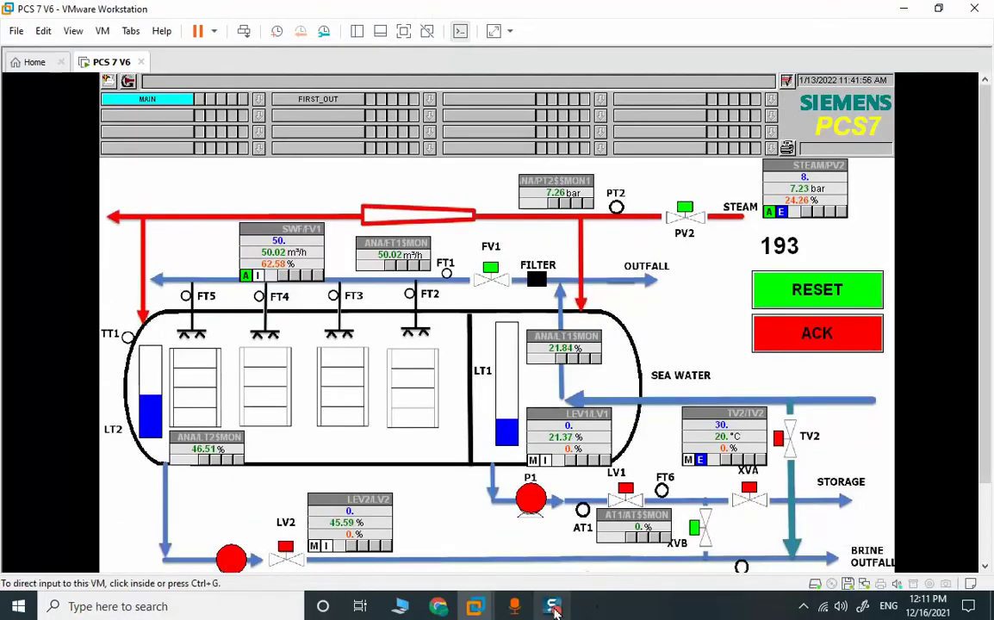
pyautogui.click(402, 32)
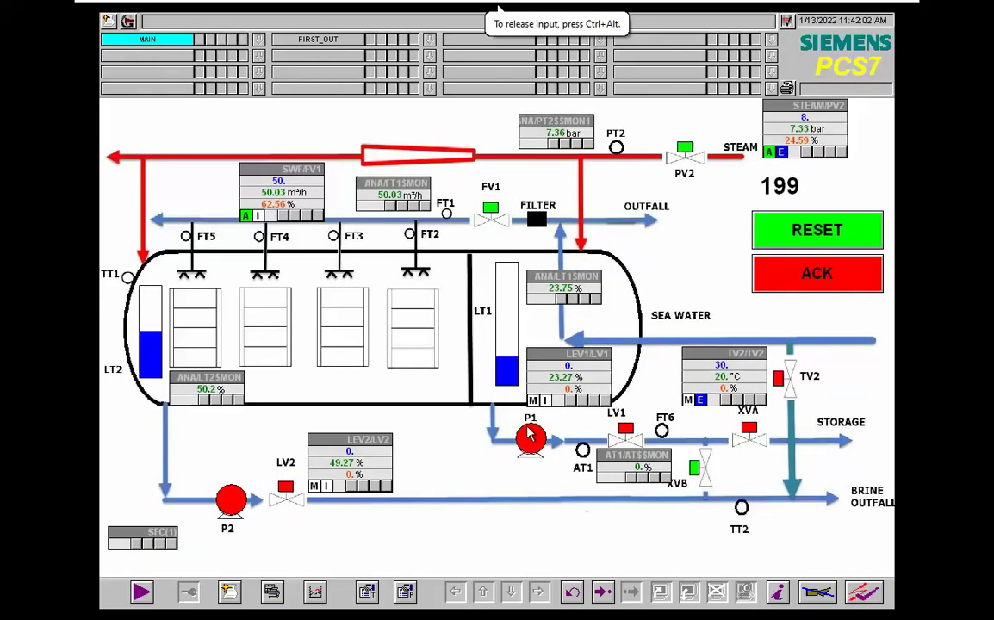
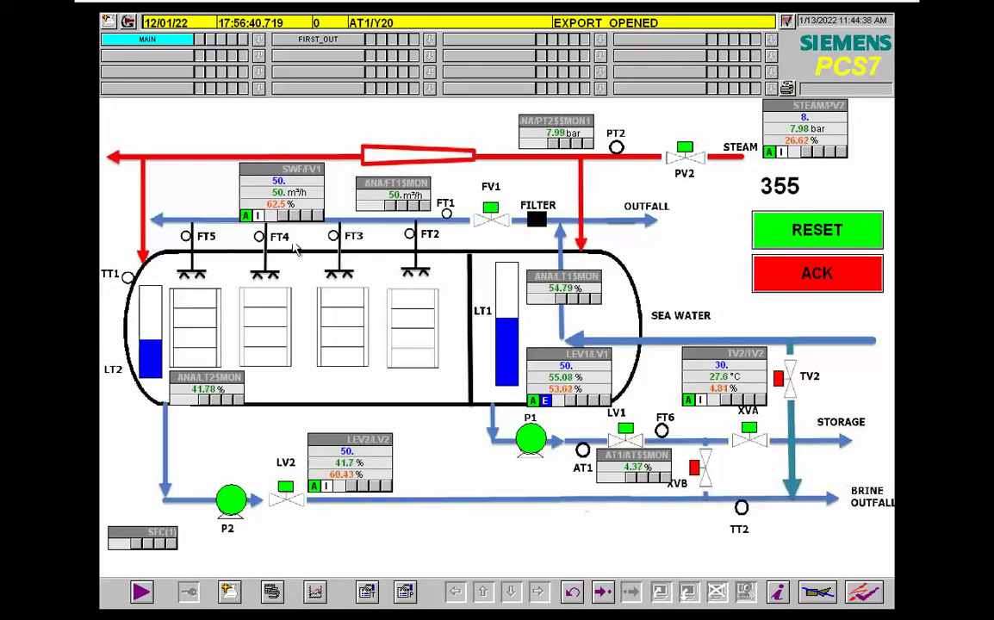
pyautogui.moveTo(809, 8)
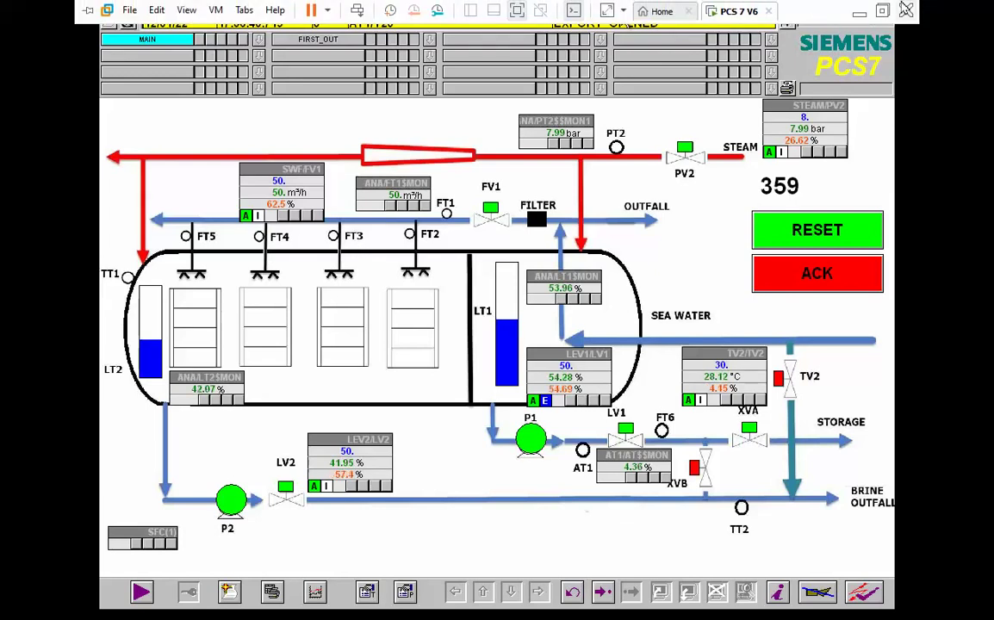
pyautogui.click(882, 11)
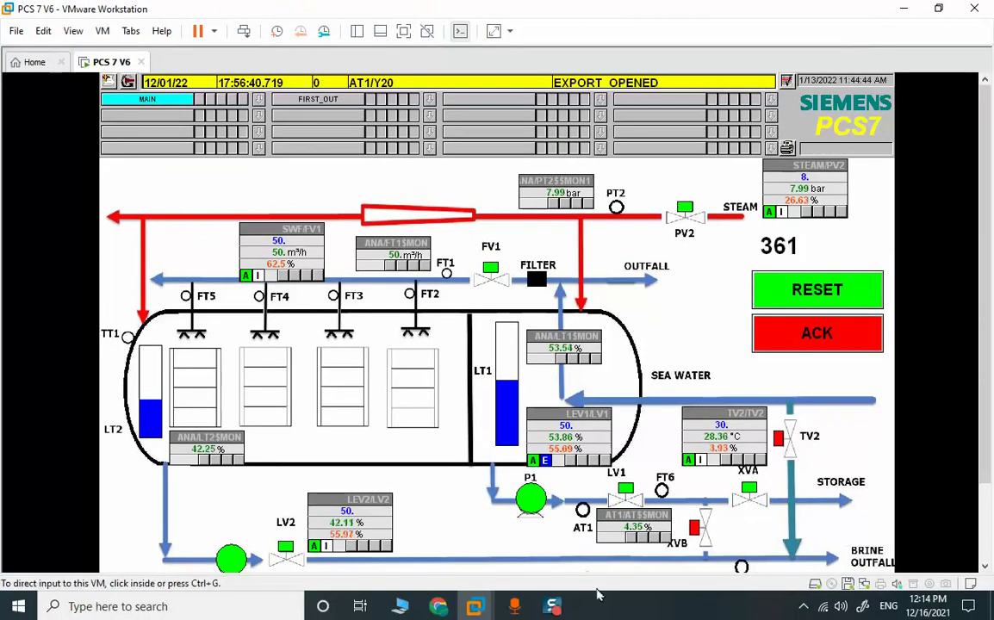
pyautogui.click(403, 30)
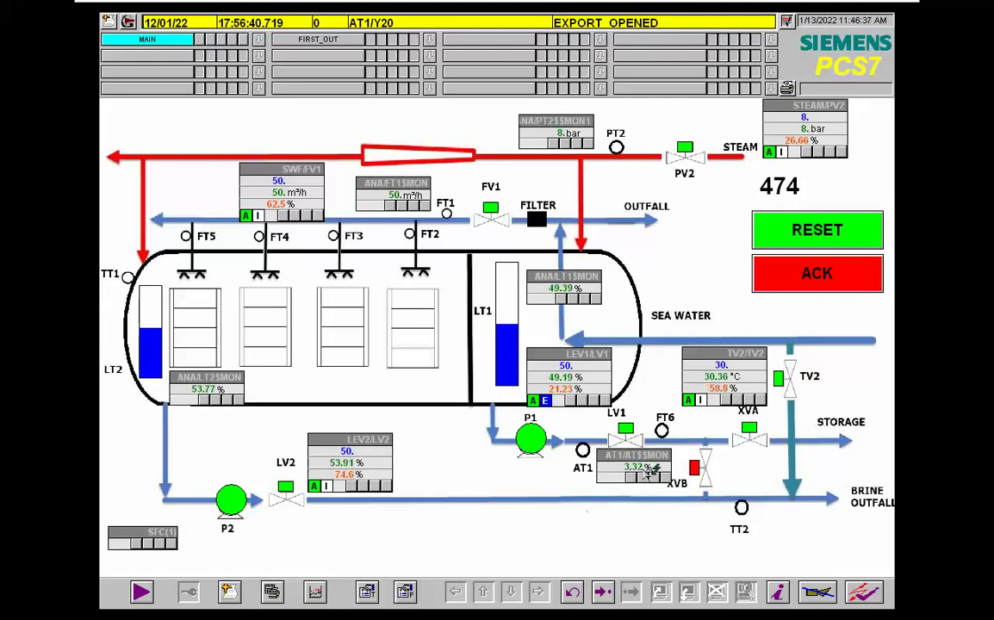
# Check the alarm limits of the AT1 analyser monitor, and set the STEAM/PV2 controller's setpoint to 7 bar.
pyautogui.click(653, 469)
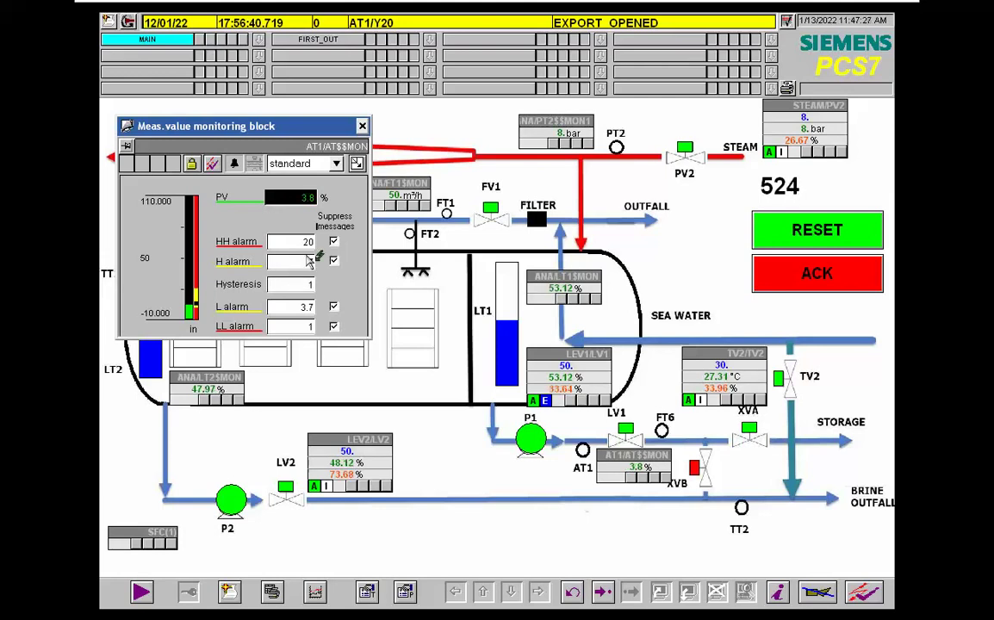
pyautogui.click(362, 126)
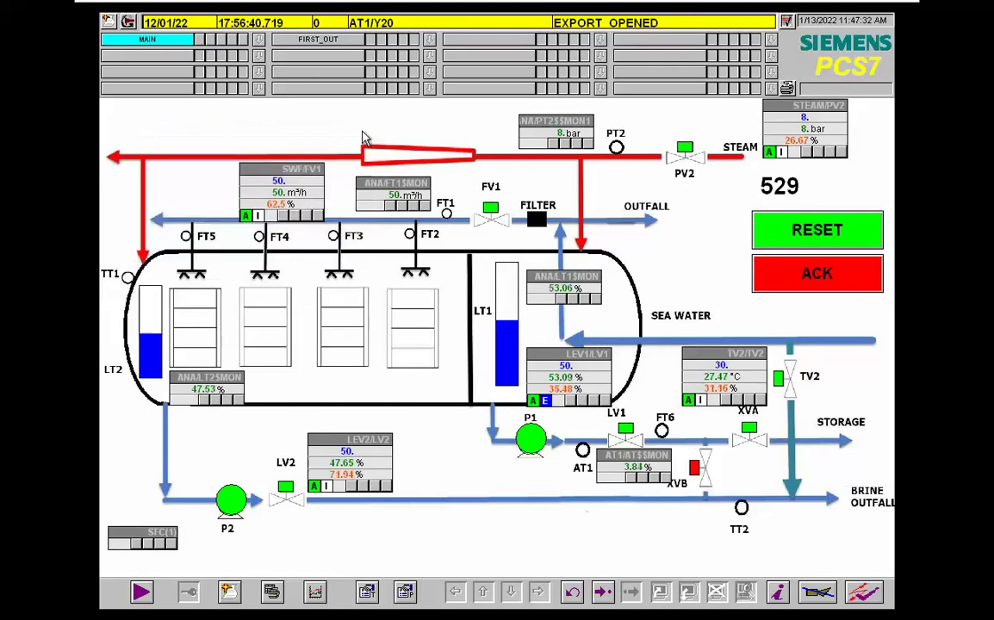
pyautogui.click(812, 138)
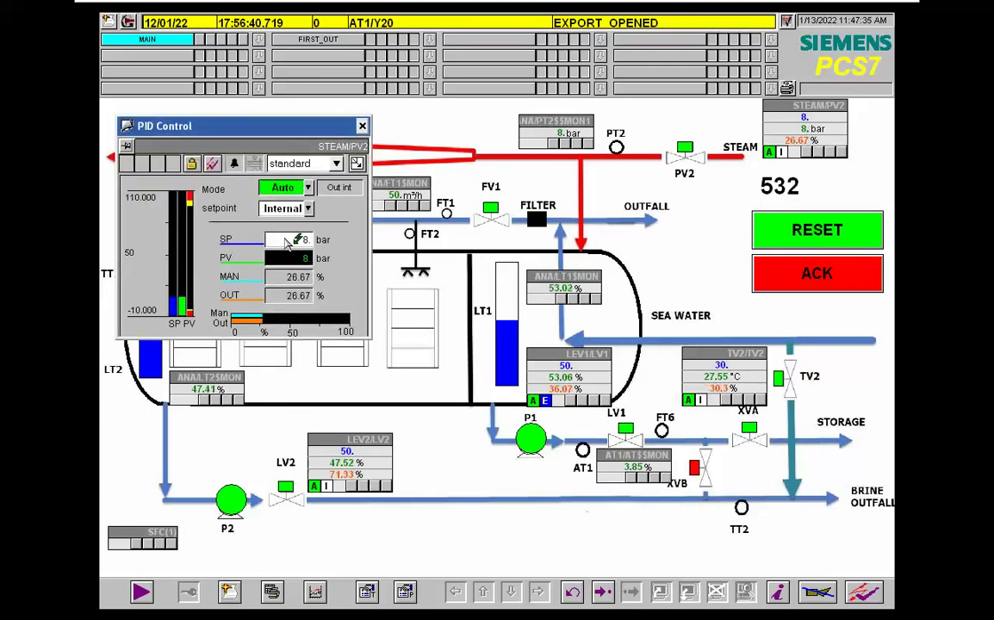
pyautogui.click(296, 242)
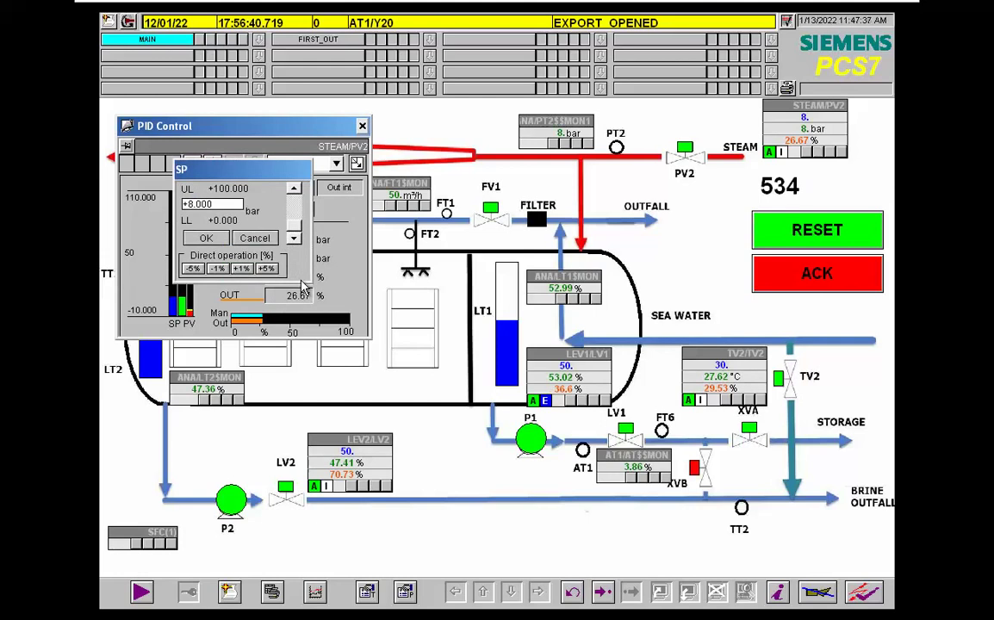
pyautogui.press('Down')
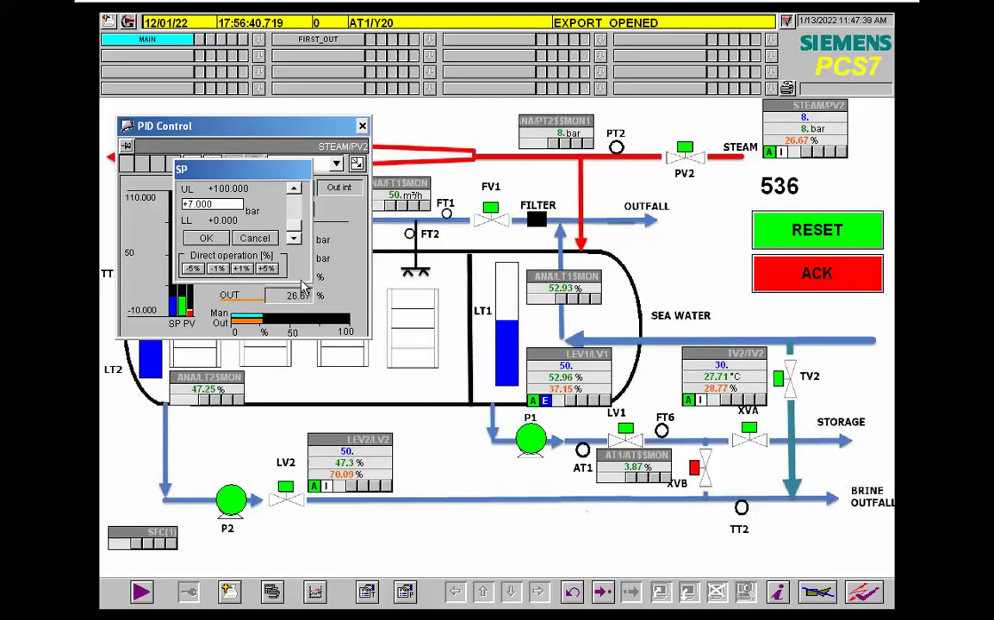
pyautogui.press('Return')
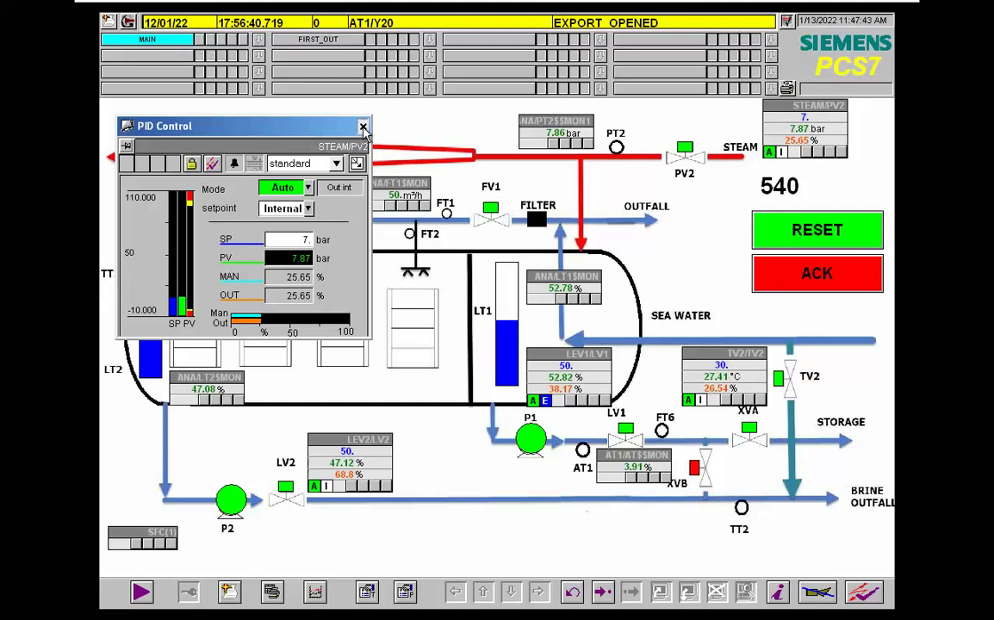
pyautogui.click(362, 127)
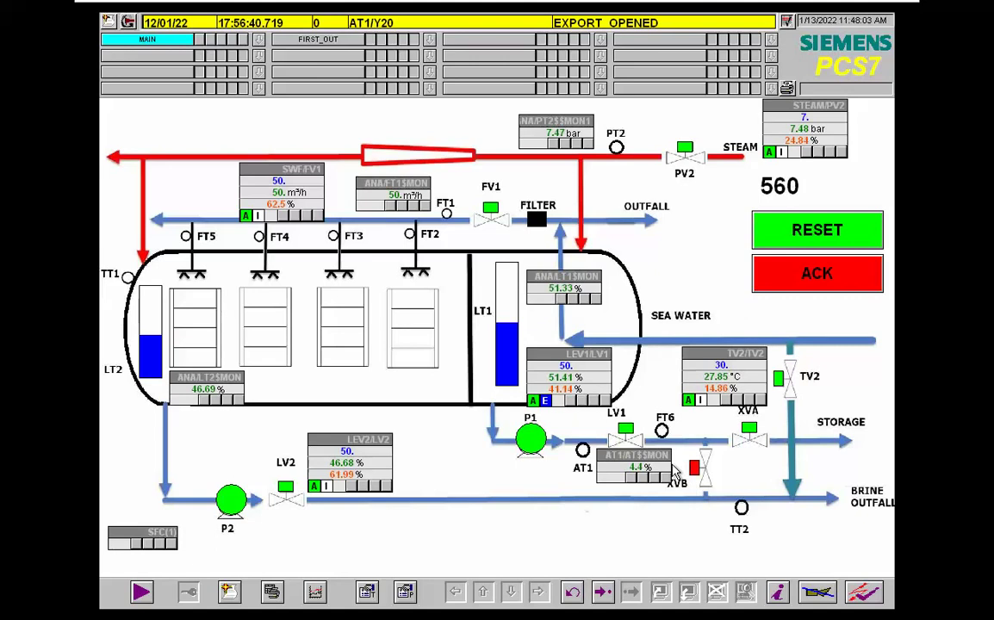
# Set the STEAM/PV2 controller's setpoint to 5 bar.
pyautogui.click(457, 19)
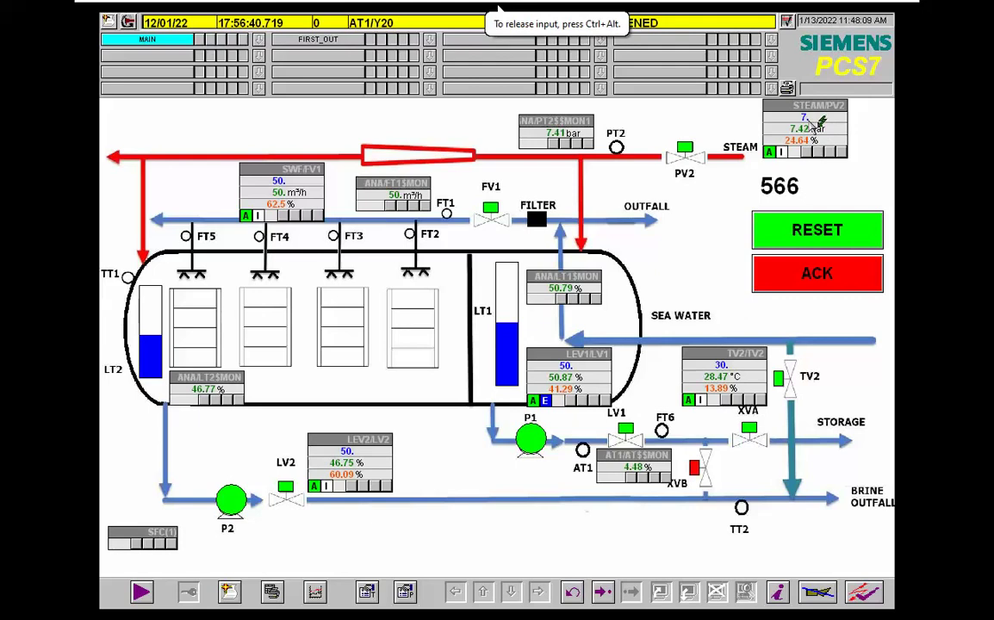
pyautogui.click(814, 126)
pyautogui.click(275, 246)
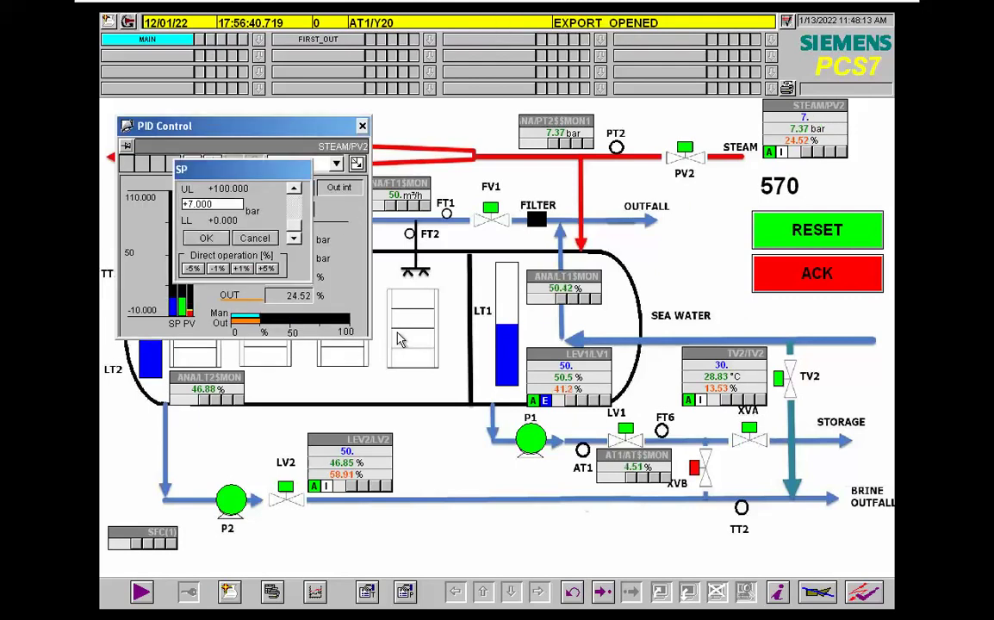
pyautogui.write('5')
pyautogui.press('Return')
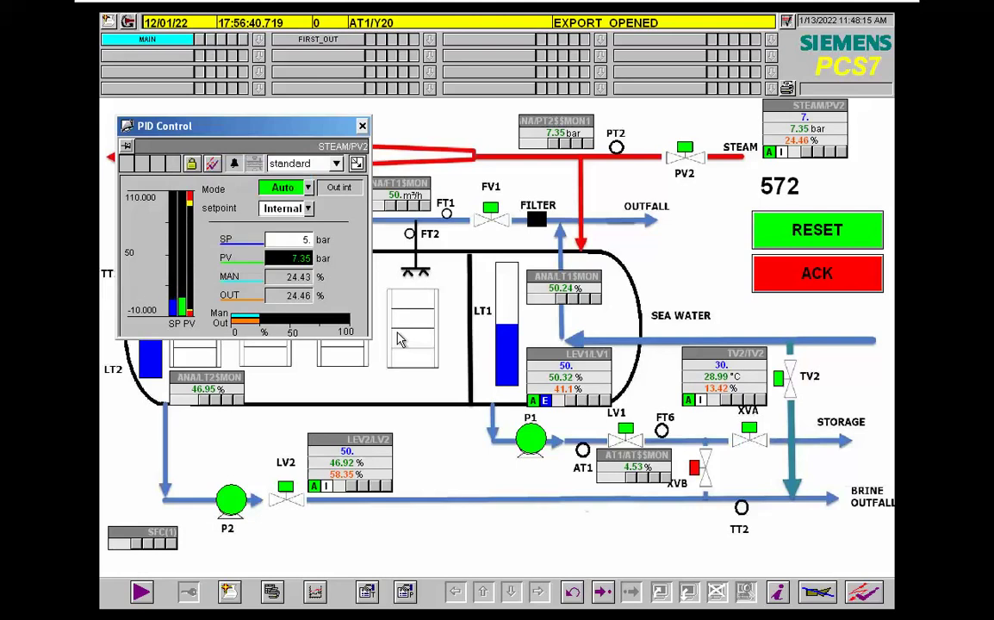
pyautogui.click(361, 127)
# Check the alarm limits of the PT2 steam pressure monitor, and set the STEAM/PV2 controller's setpoint to 4 bar.
pyautogui.click(522, 131)
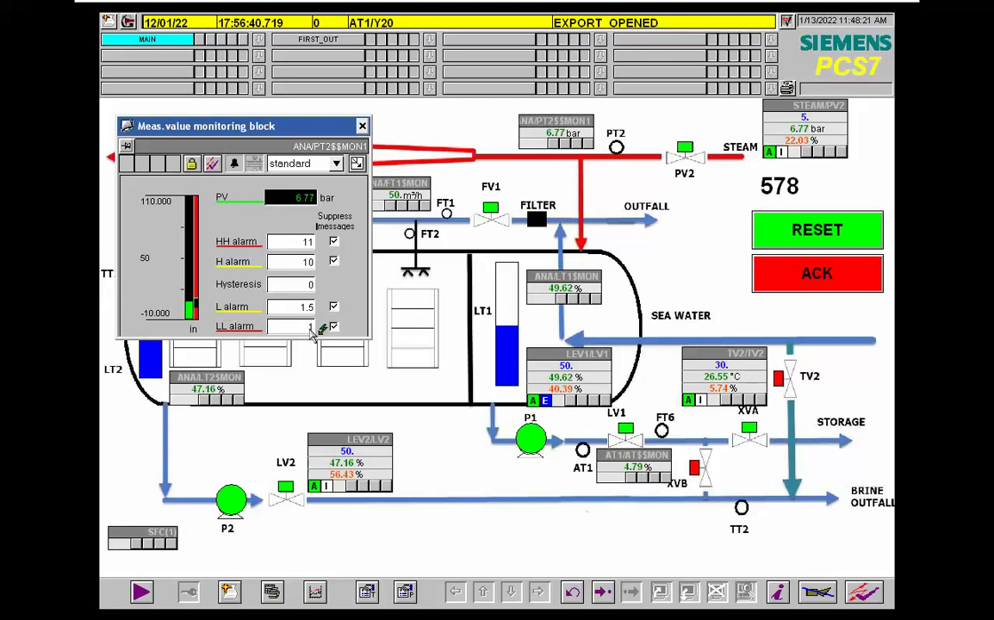
pyautogui.click(362, 127)
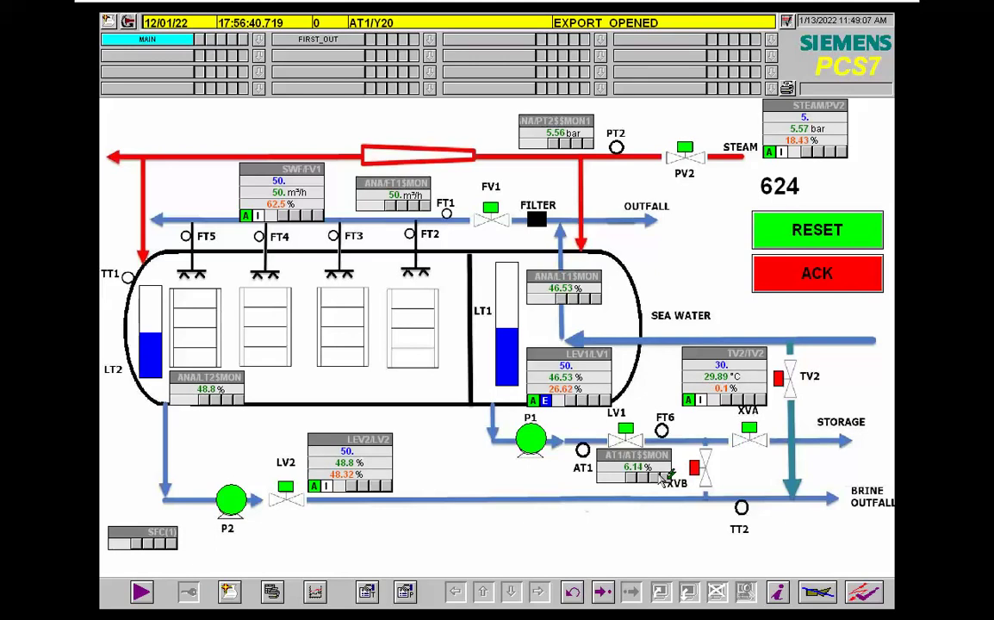
pyautogui.click(810, 121)
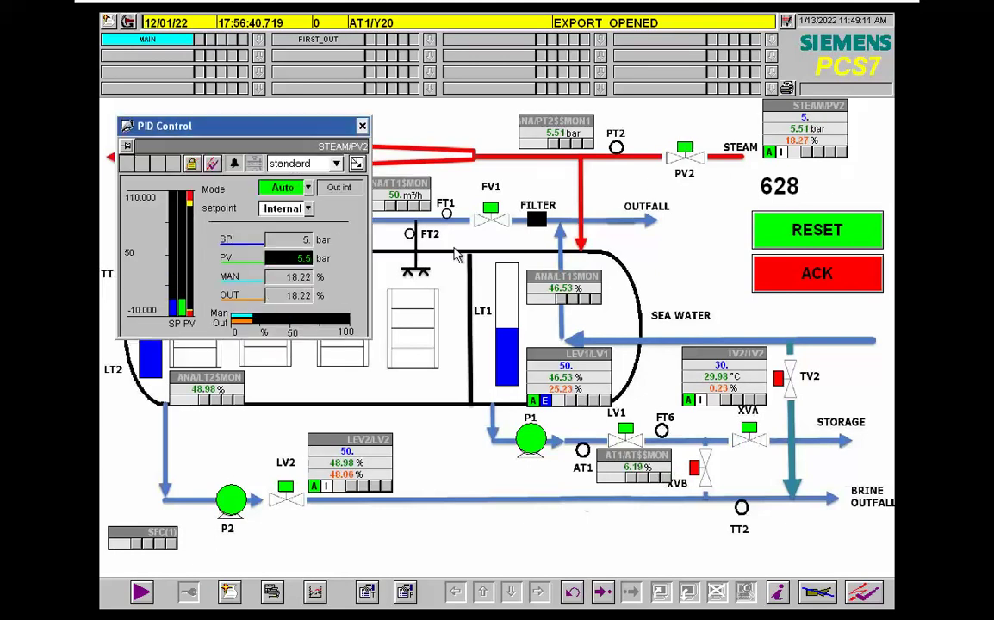
pyautogui.click(308, 240)
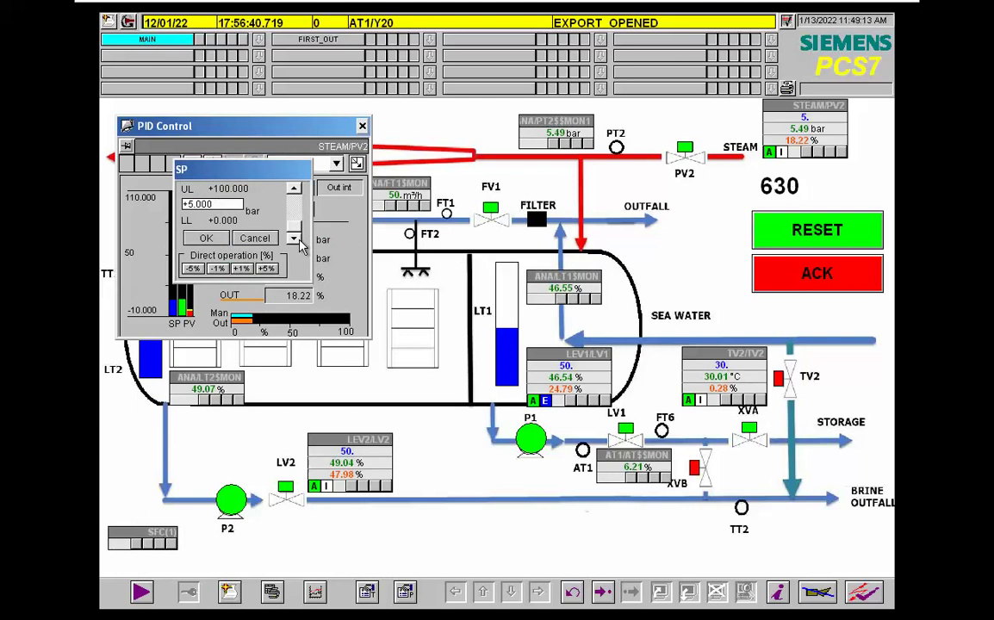
pyautogui.click(294, 240)
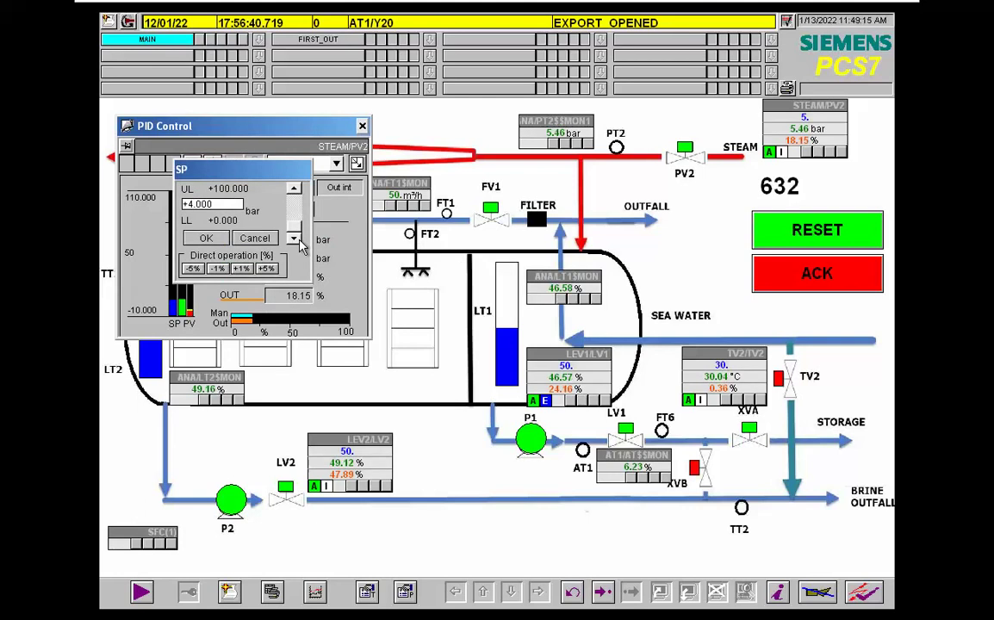
pyautogui.press('Return')
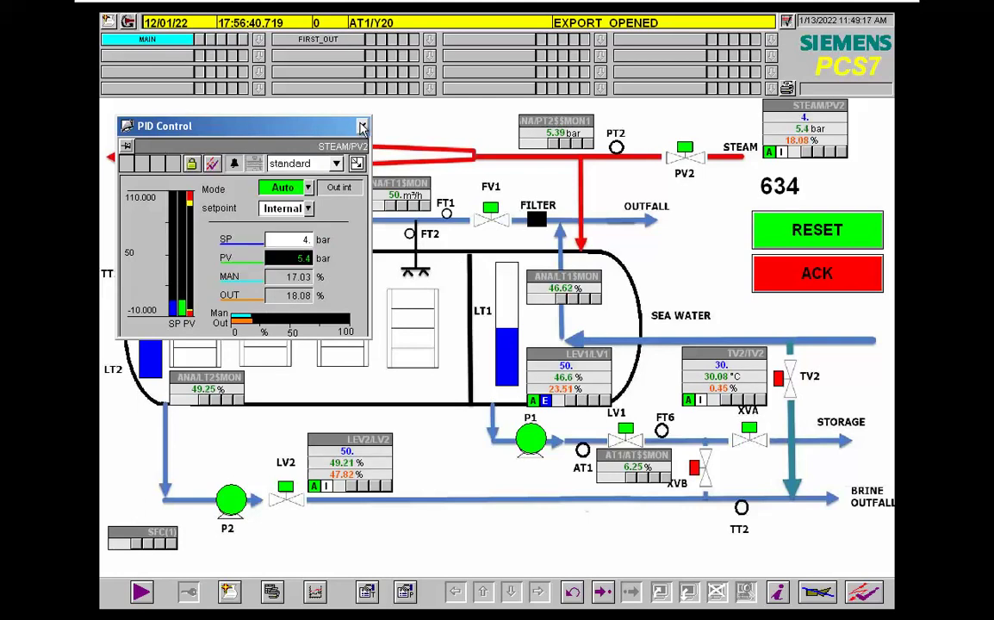
pyautogui.click(362, 126)
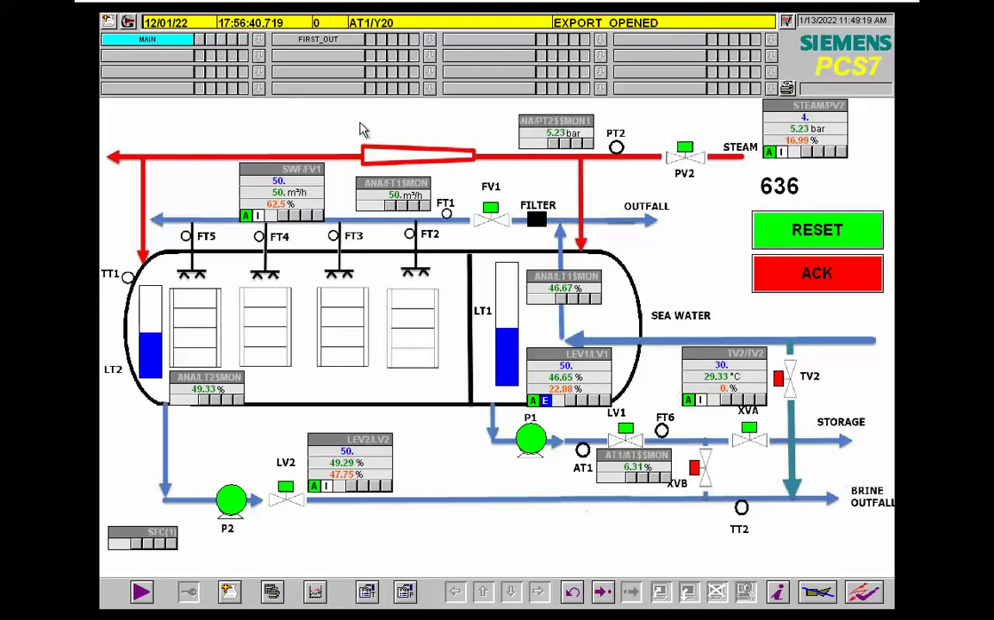